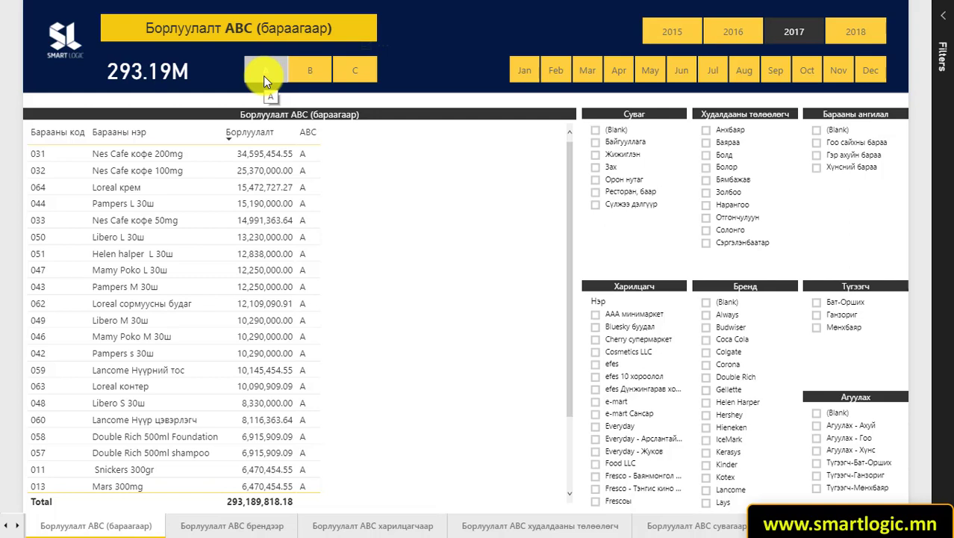
- View the product sales for classes B, C and A, and check class A for the channel Сүлжээ дэлгүүр
left_click(319, 74)
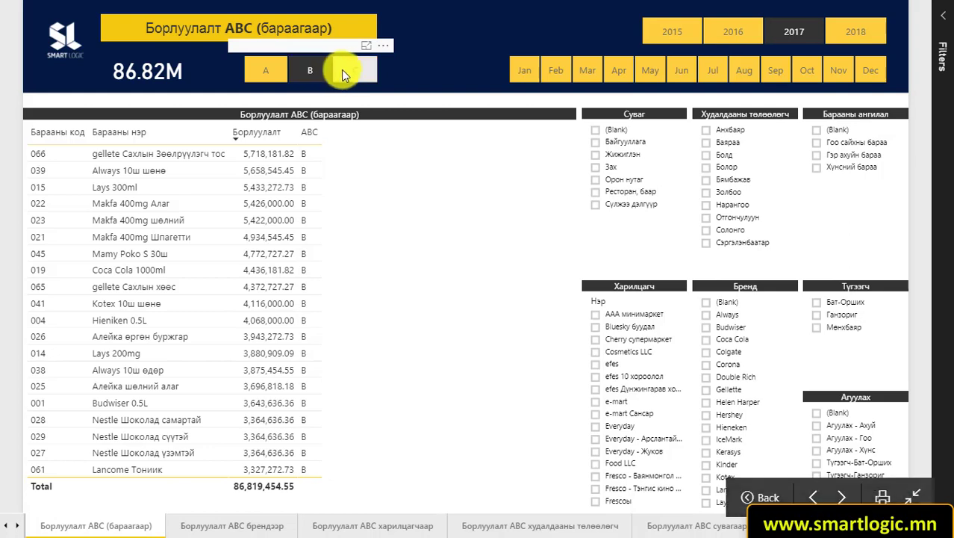
left_click(355, 75)
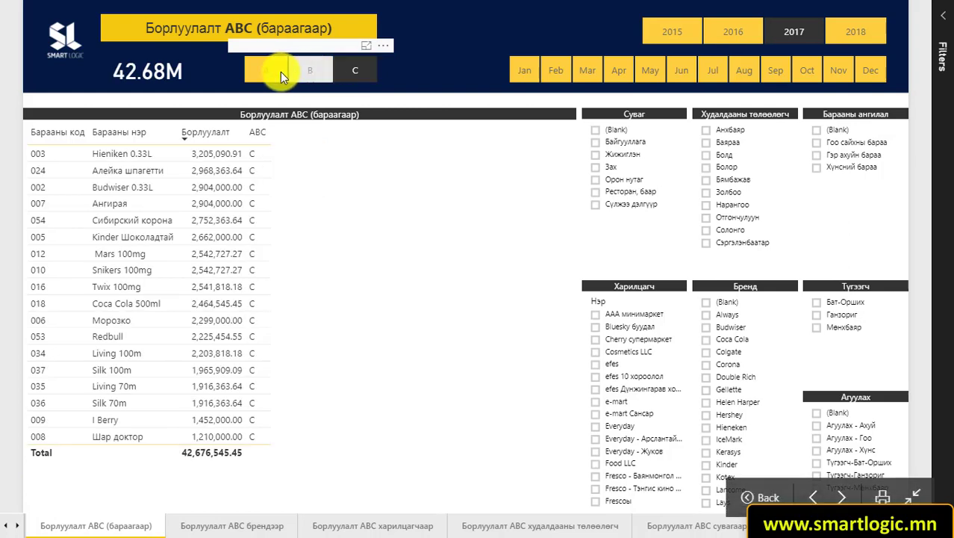
left_click(262, 74)
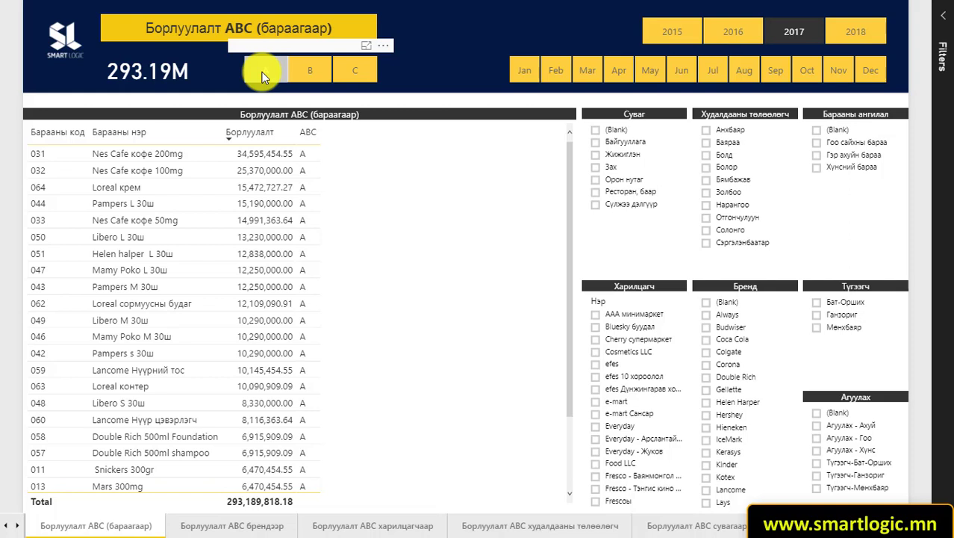
left_click(263, 77)
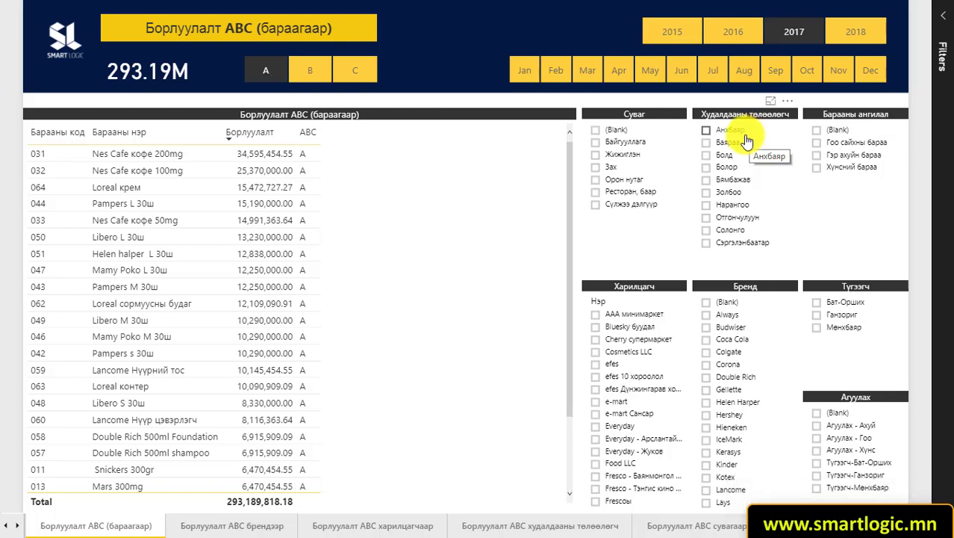
left_click(597, 206)
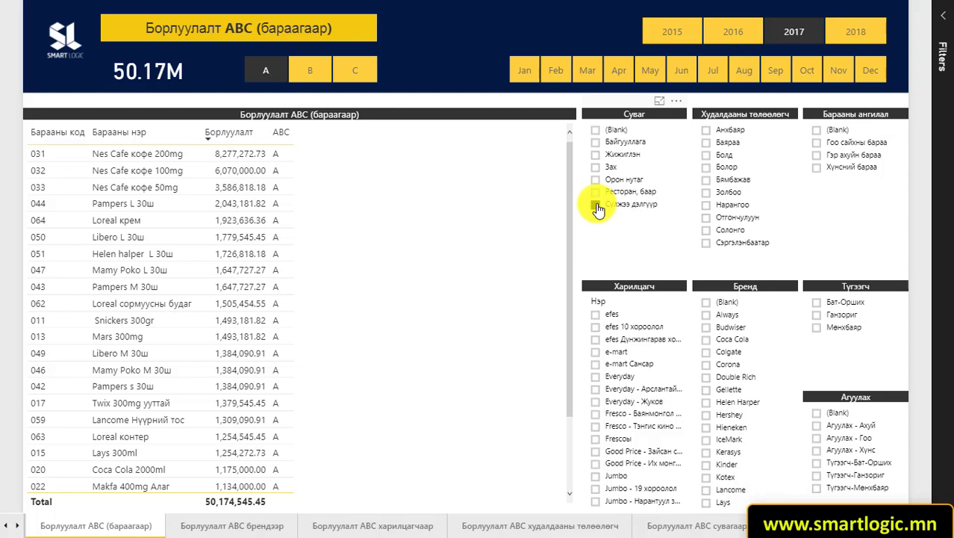
left_click(597, 207)
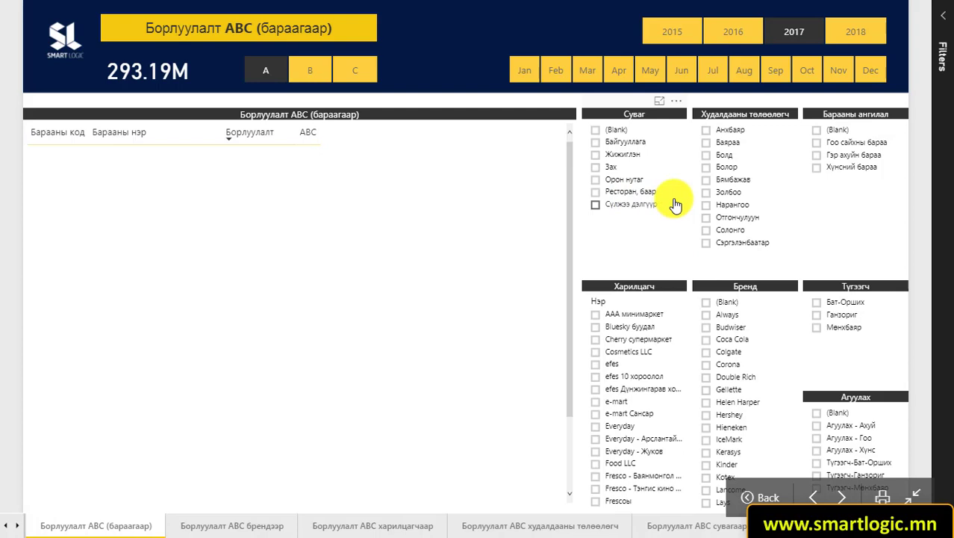
- Review the first sales representative's product sales in classes A, B and C, ending on class A with the representative filter cleared
left_click(707, 131)
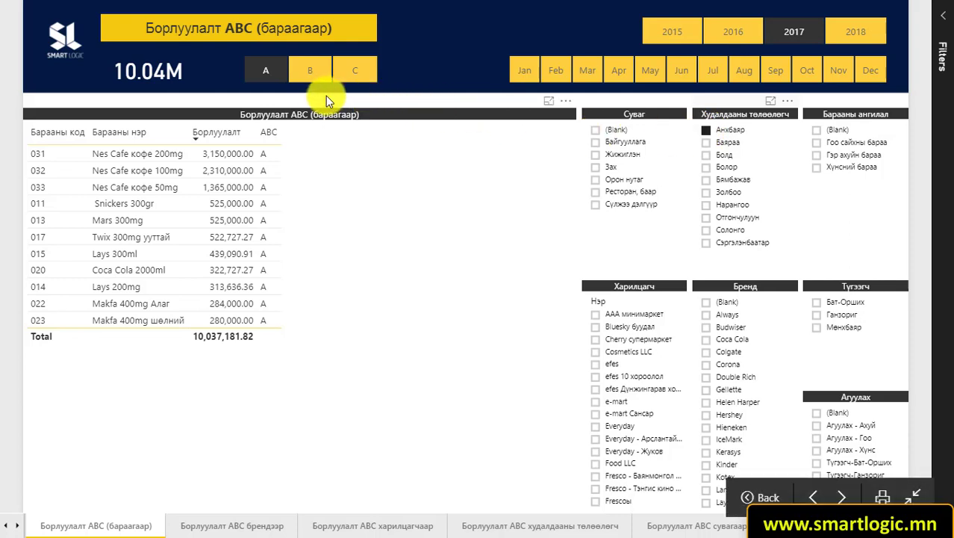
left_click(308, 68)
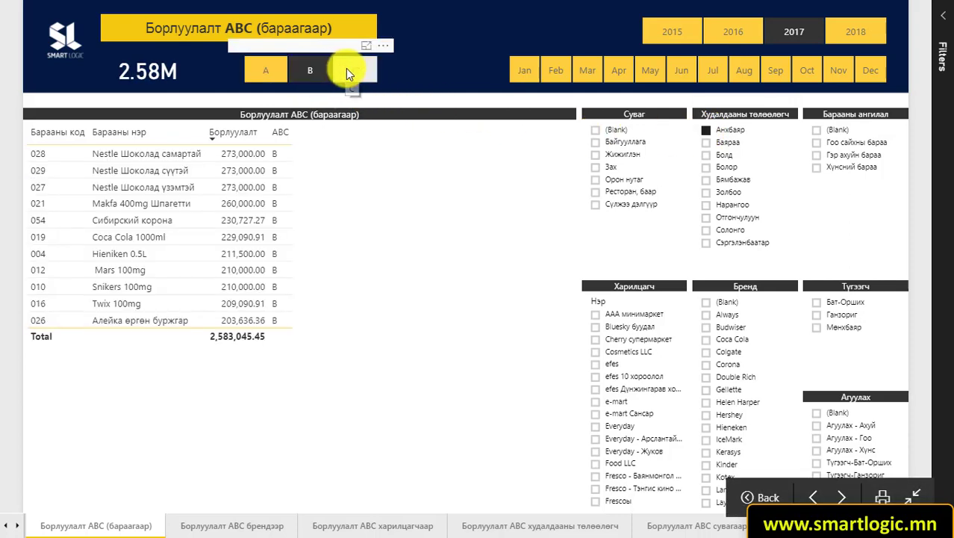
left_click(347, 69)
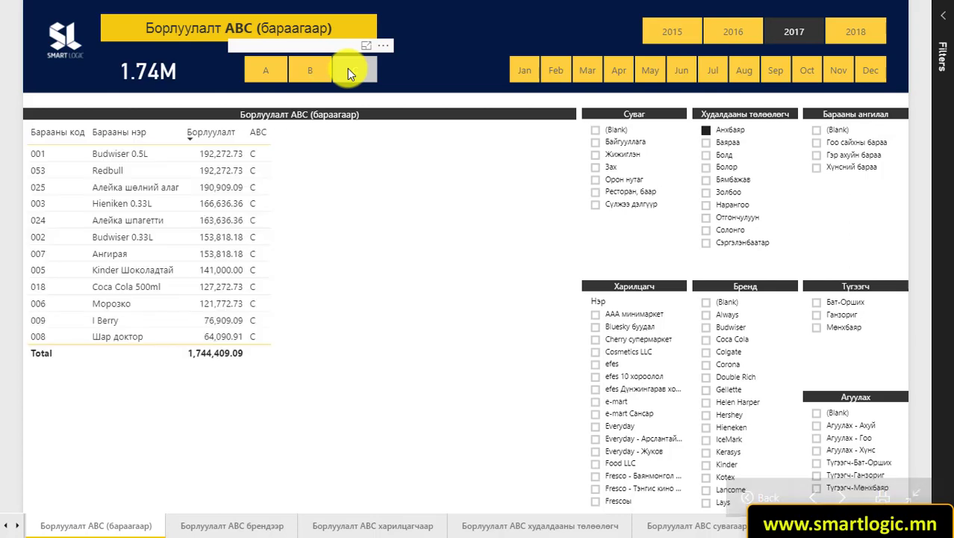
left_click(267, 71)
left_click(706, 130)
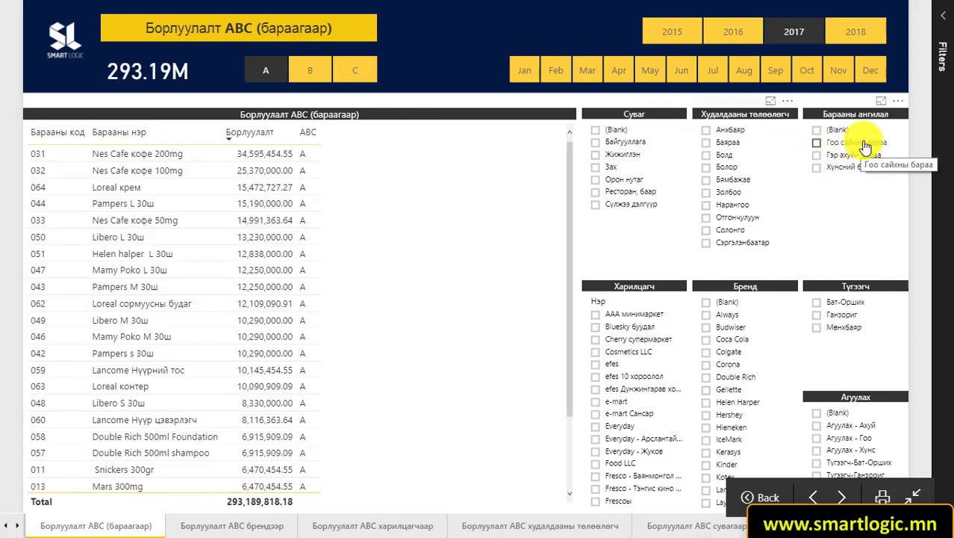
- Filter the class A products by category Гоо сайхны бараа, by Гэр ахуйн бараа, and finally by Хүнсний бараа
left_click(817, 143)
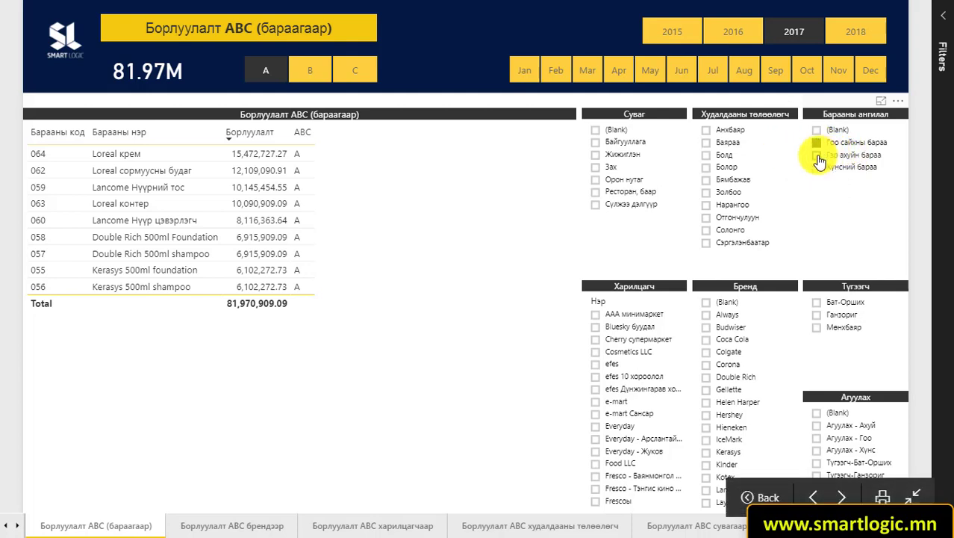
left_click(817, 155)
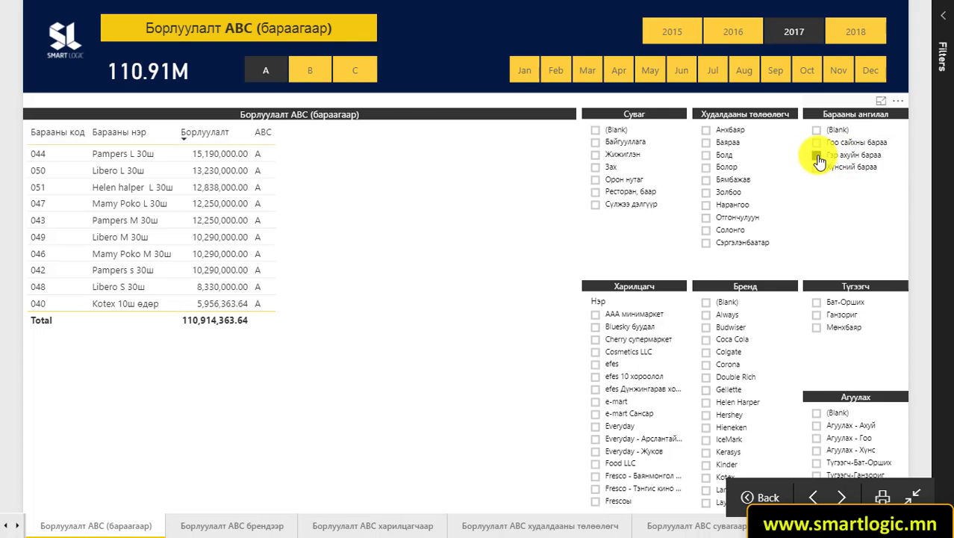
left_click(818, 169)
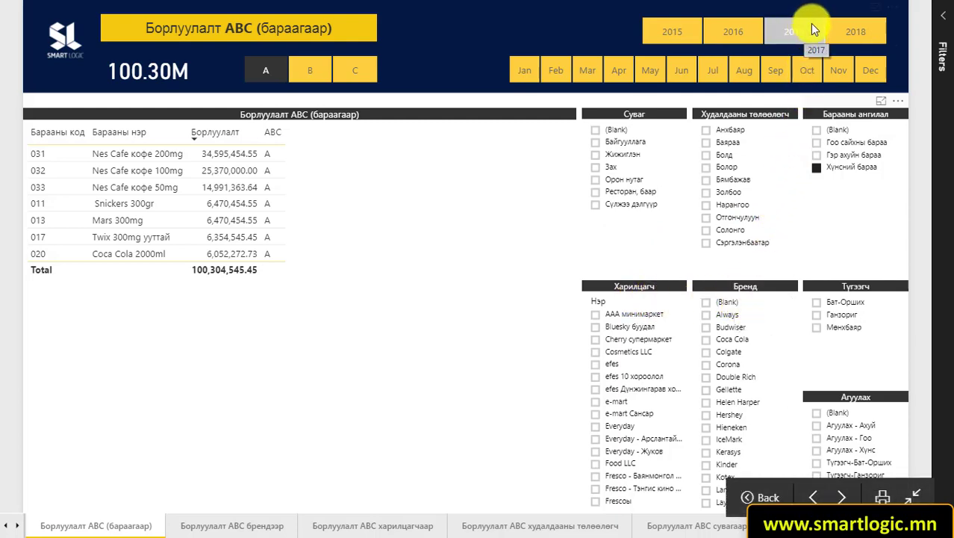
- Narrow the class A product sales to January 2017
left_click(791, 37)
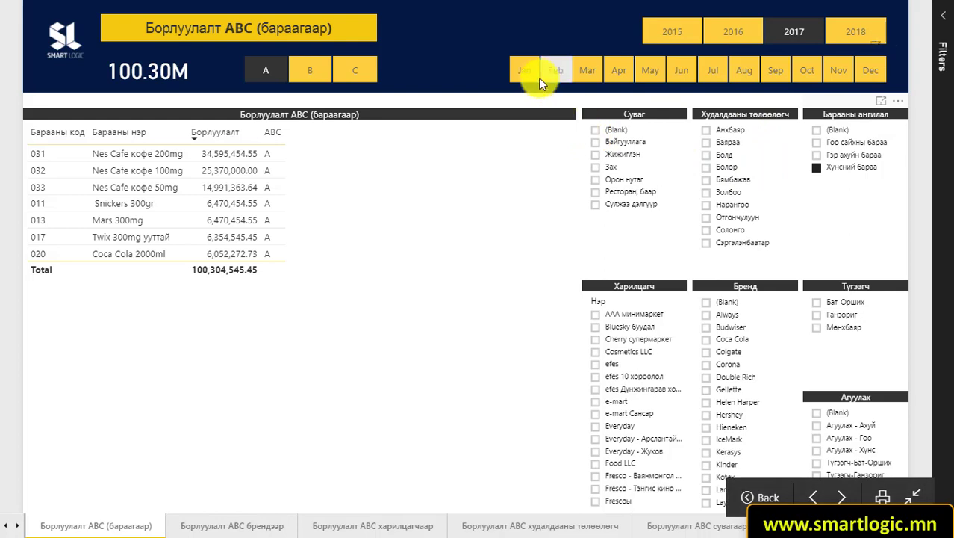
left_click(524, 66)
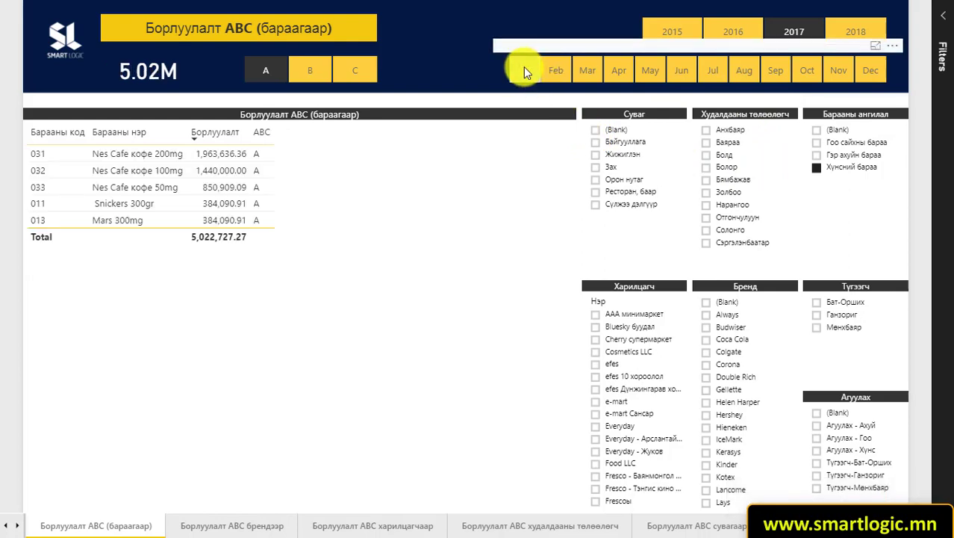
left_click(459, 66)
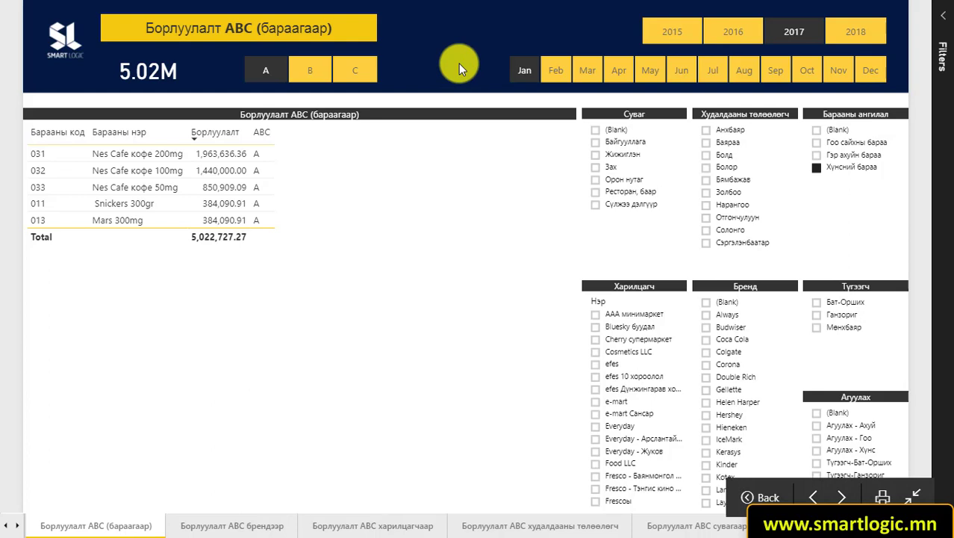
- Open the report page Борлуулалт ABC брендээр and view the brands in classes B, C and A
left_click(231, 526)
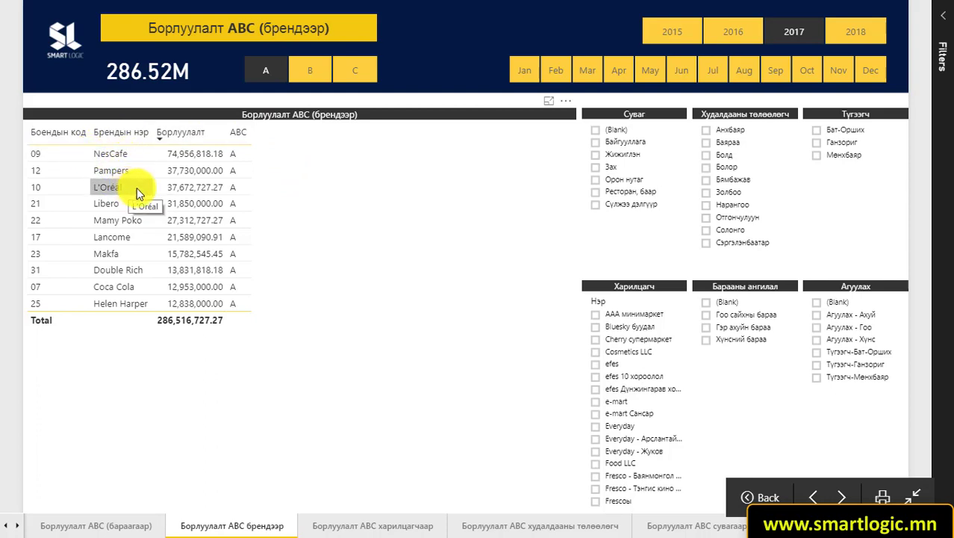
left_click(310, 70)
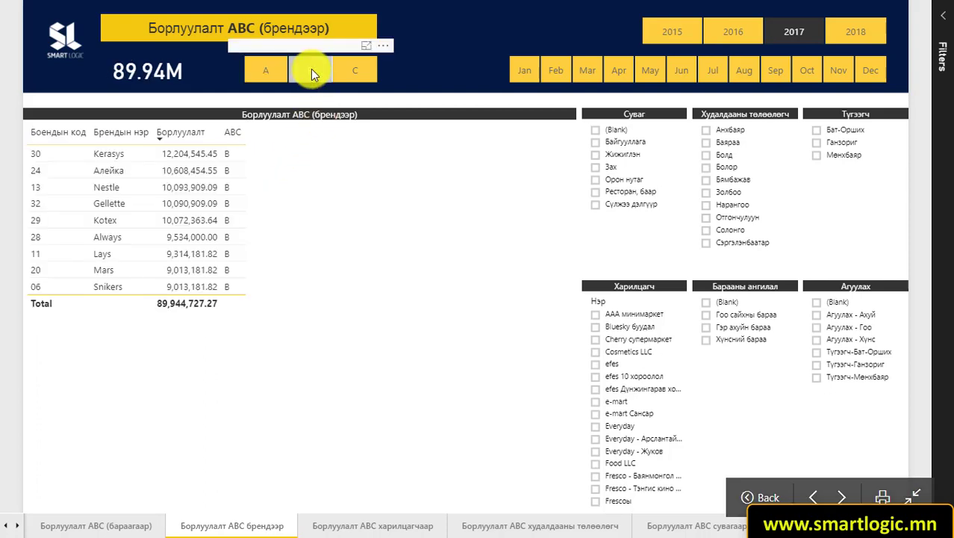
left_click(354, 67)
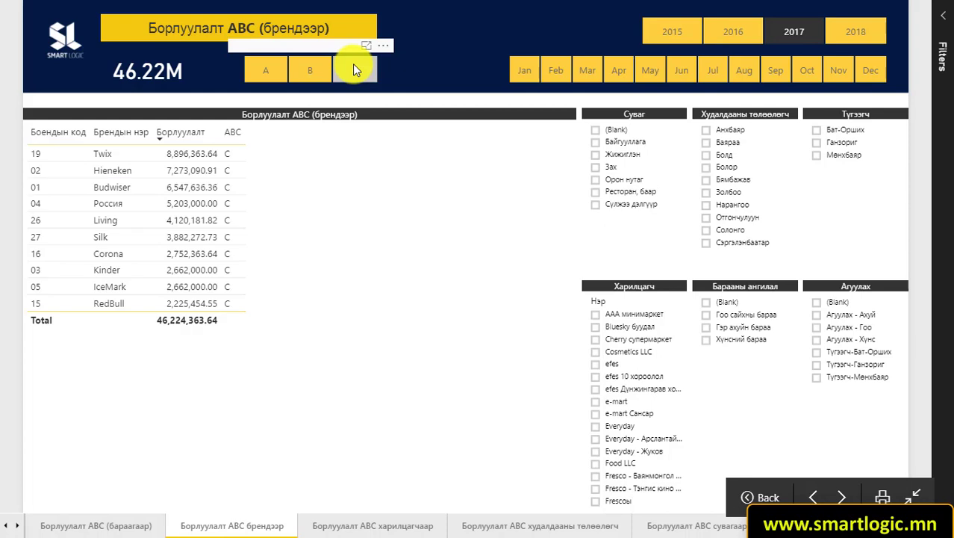
left_click(272, 78)
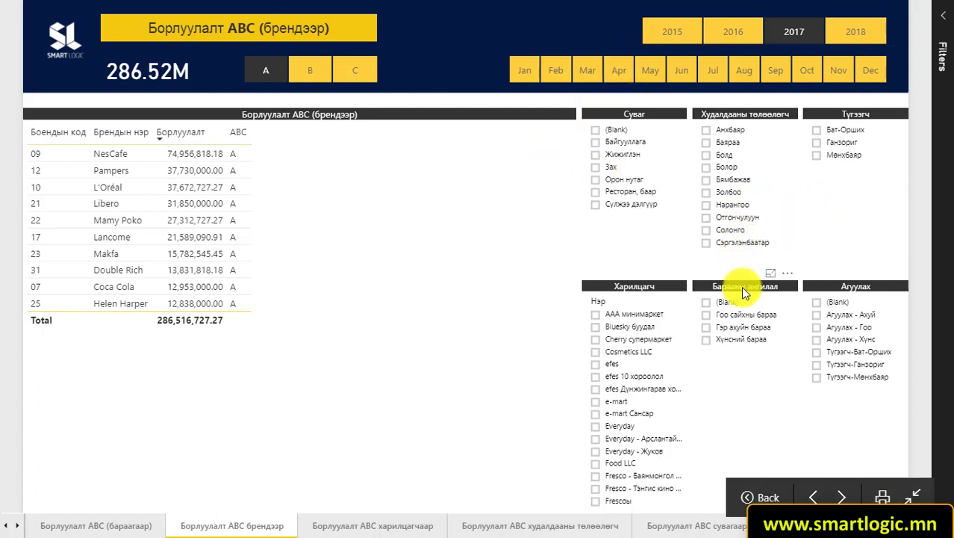
- Filter the class A brands by category Гоо сайхны бараа, by Гэр ахуйн бараа, and finally by Хүнсний бараа
left_click(707, 315)
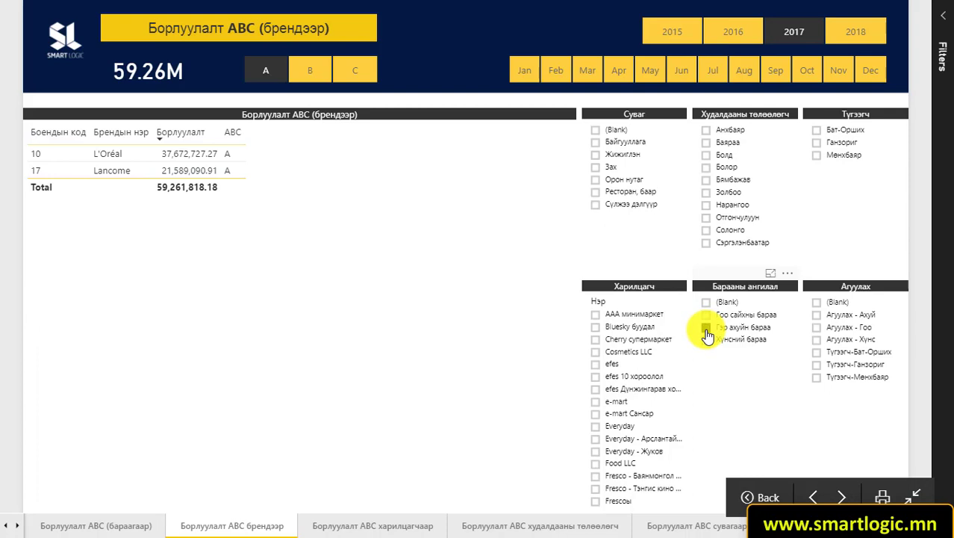
left_click(707, 328)
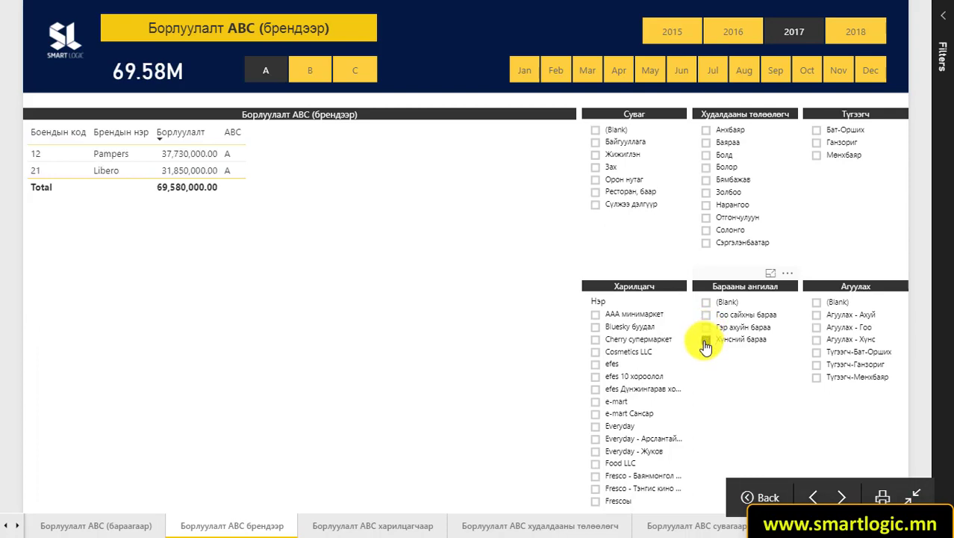
left_click(705, 340)
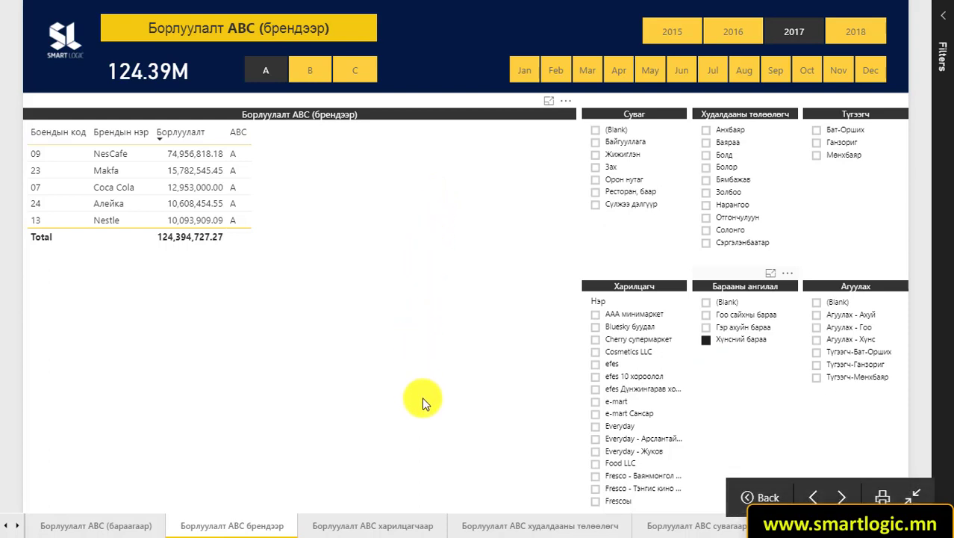
- Open the report page Борлуулалт ABC харилцагчаар and look through the whole class A customer list
left_click(371, 529)
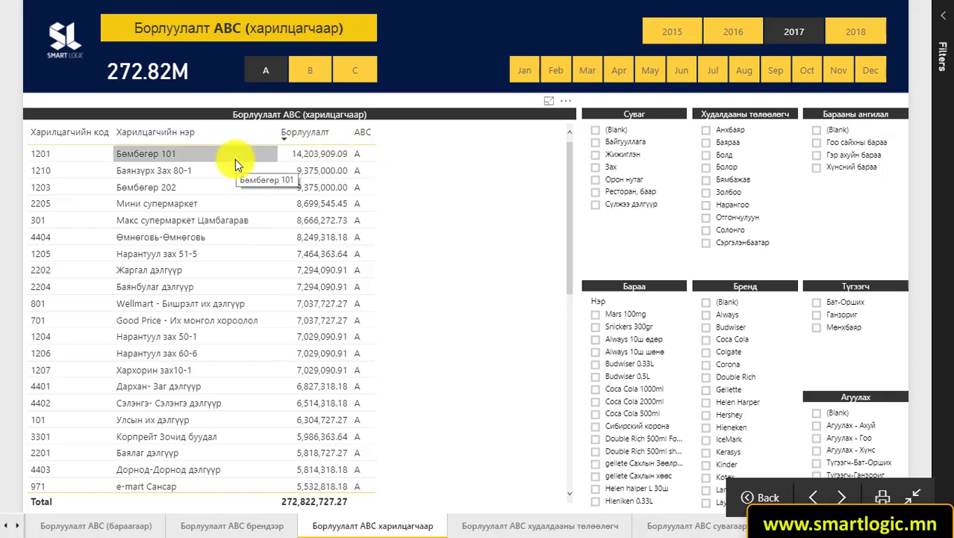
scroll(235, 163, "down", 10)
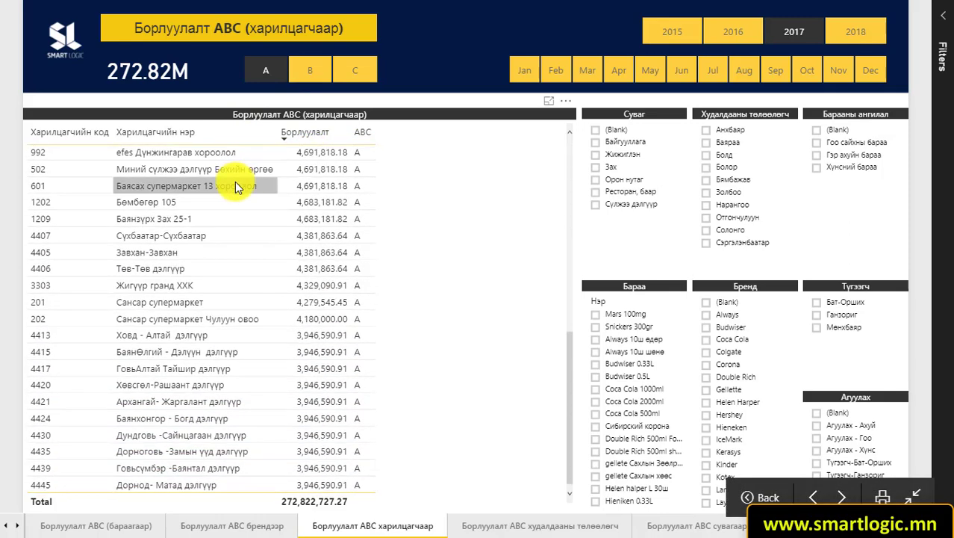
scroll(236, 188, "up", 10)
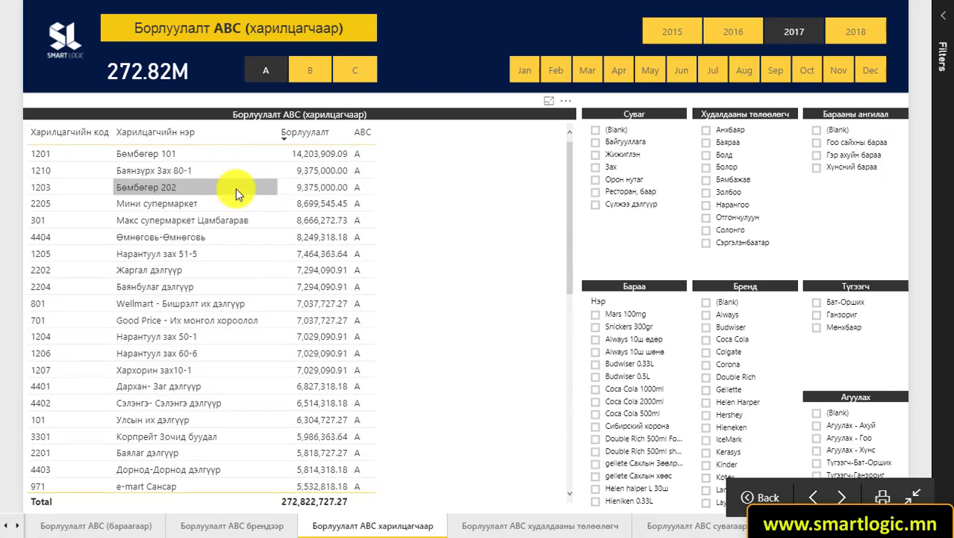
- View the customers in classes B, C and A, and check class A for January only before clearing the month
left_click(318, 71)
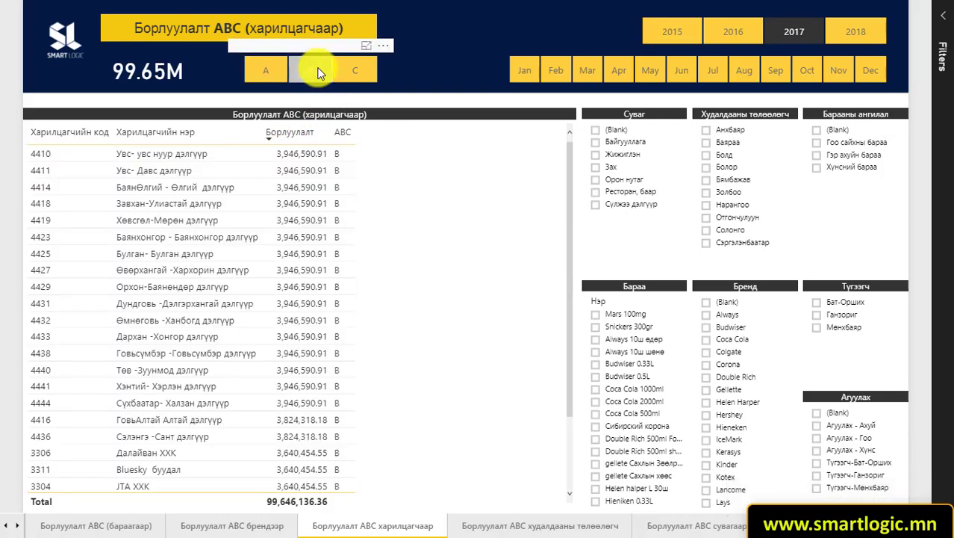
left_click(360, 71)
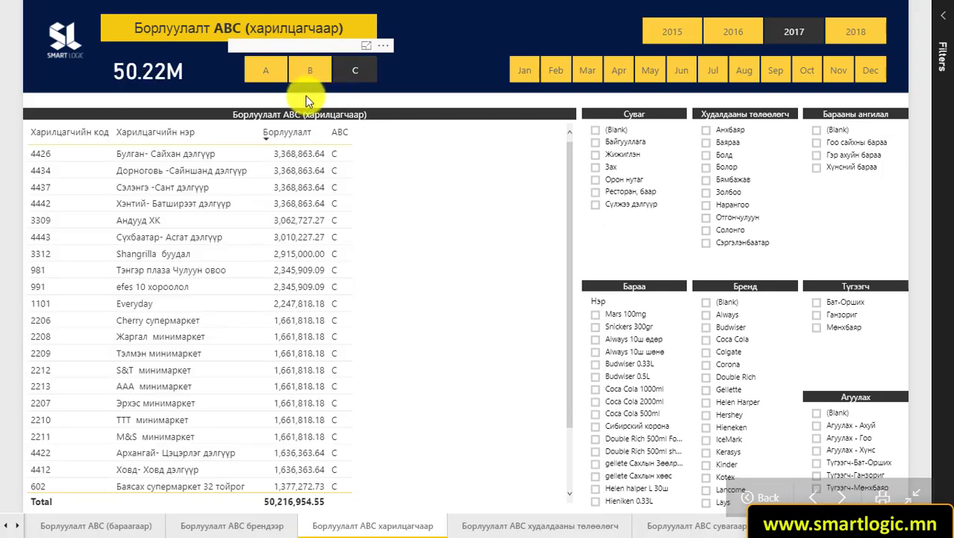
left_click(271, 72)
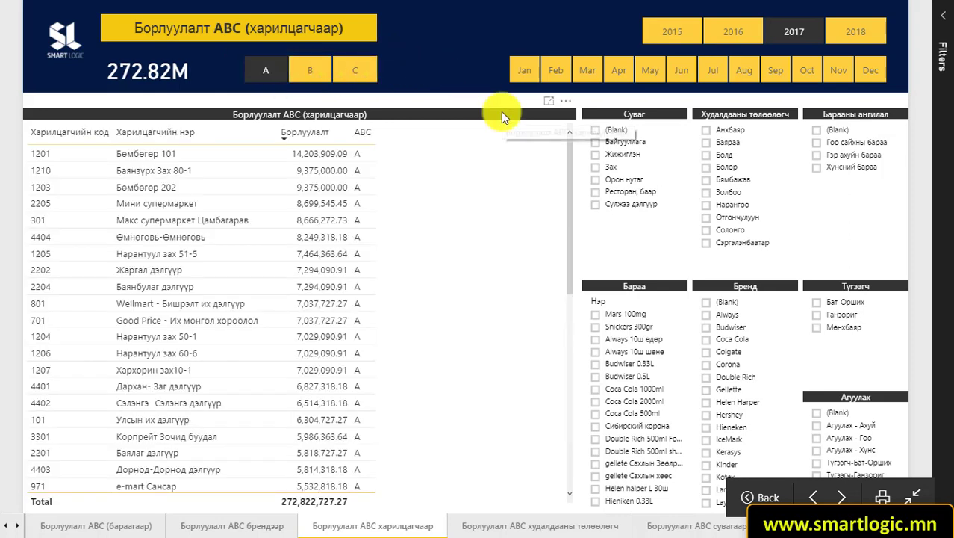
left_click(526, 70)
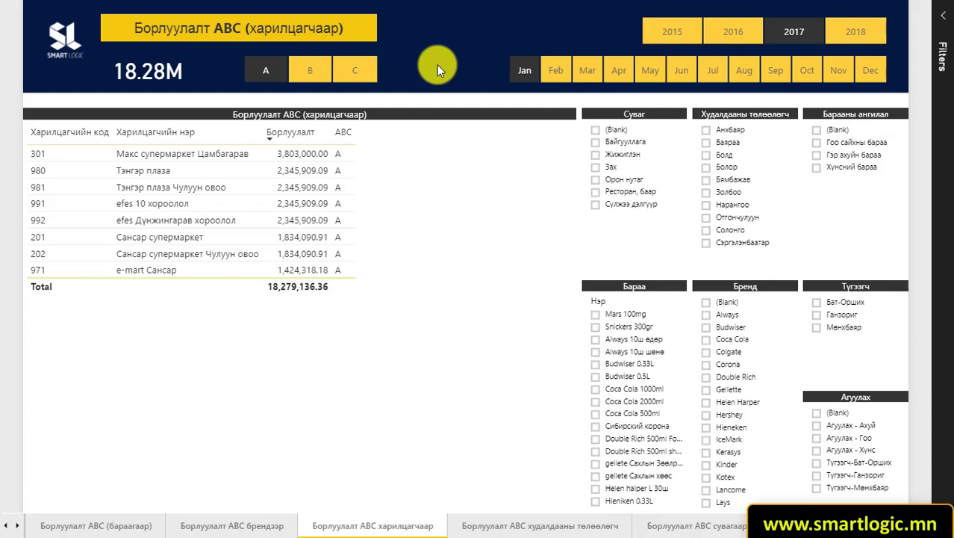
left_click(525, 67)
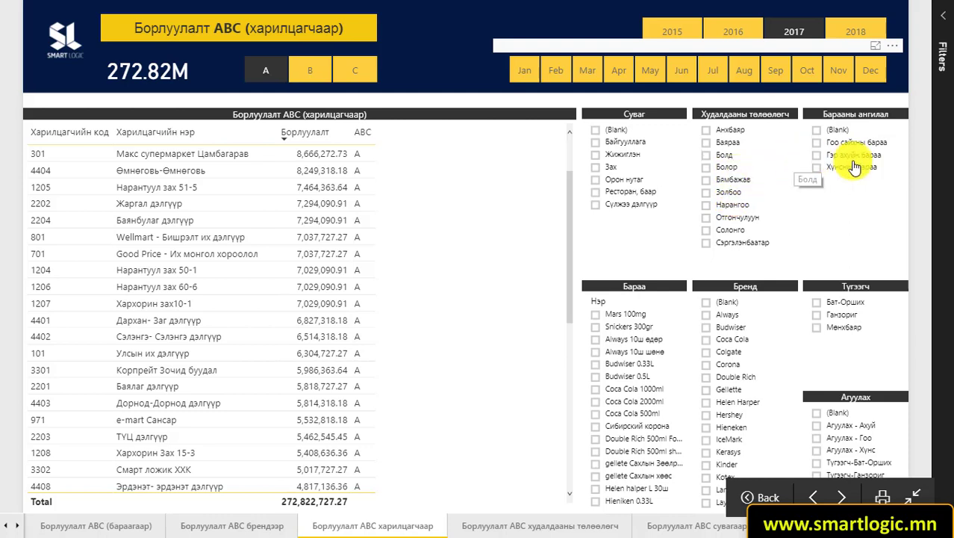
- Filter customers by Гоо сайхны бараа in classes A and B, and class A by Гэр ахуйн бараа and finally Хүнсний бараа
left_click(816, 143)
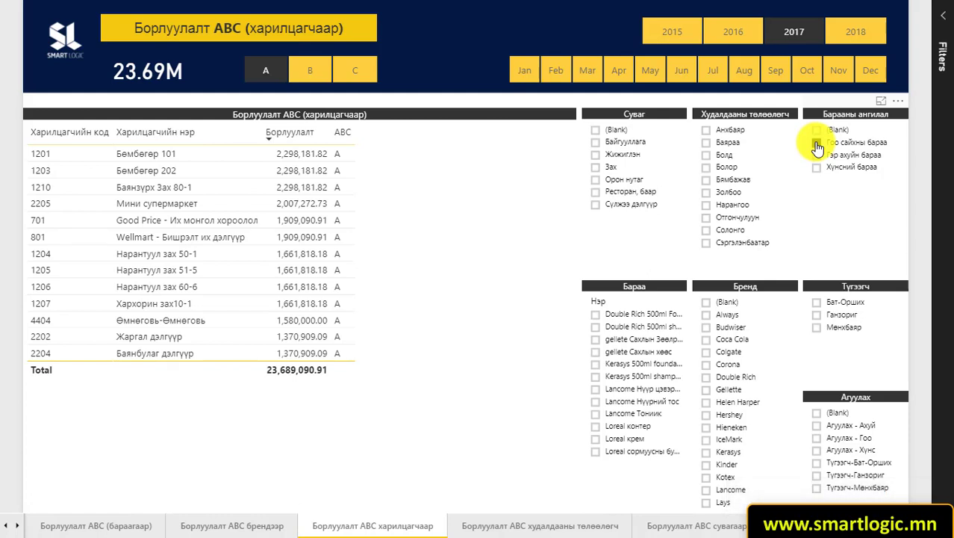
left_click(316, 72)
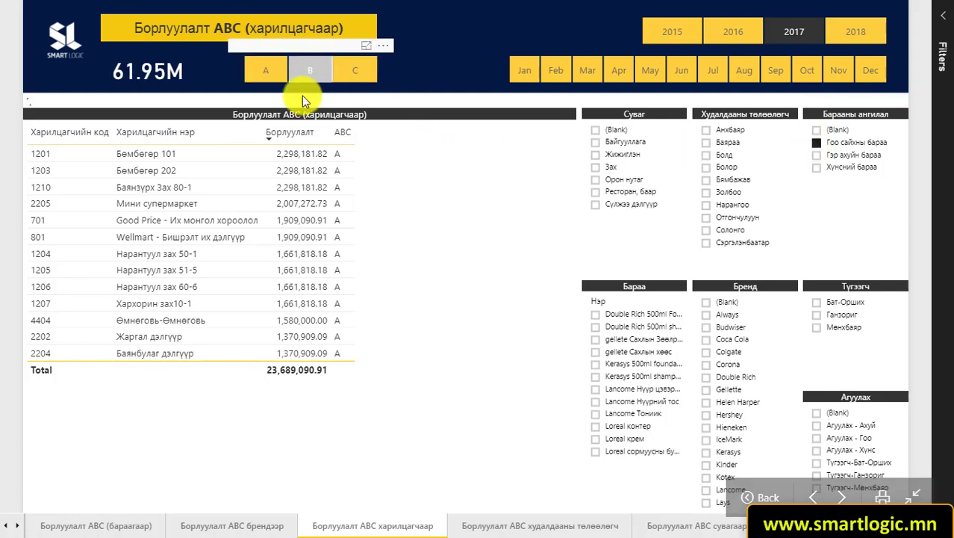
left_click(263, 71)
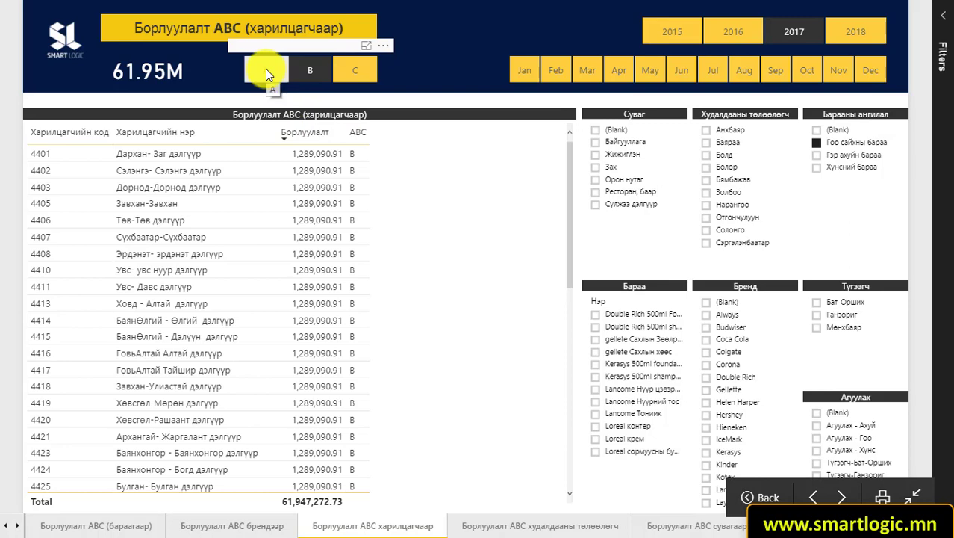
left_click(818, 155)
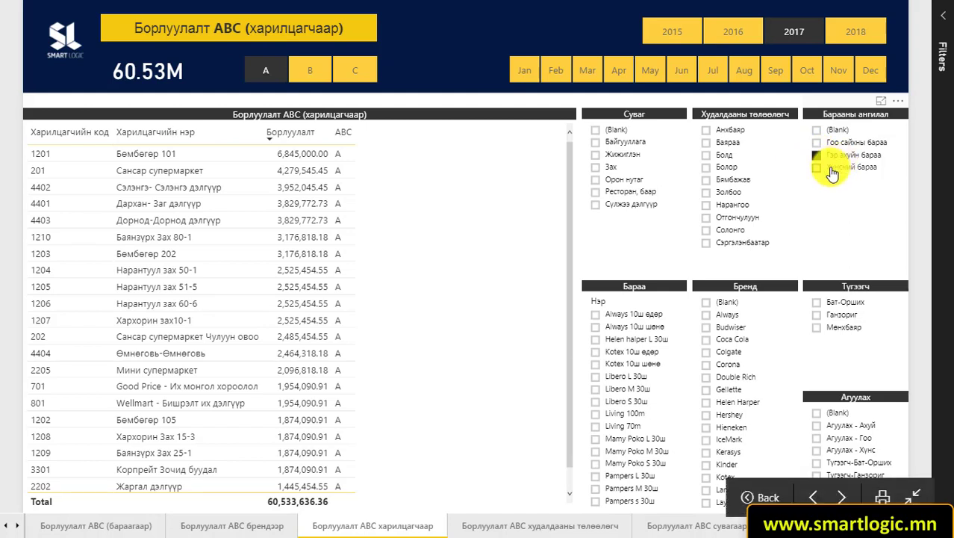
left_click(818, 169)
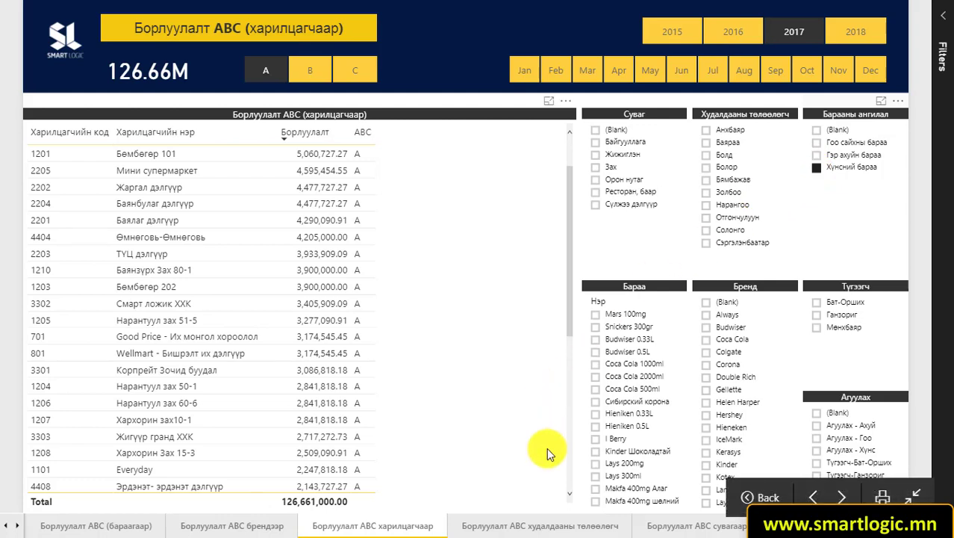
- Open the report page Борлуулалт ABC худалдааны төлөөлөгч and view the sales representatives in classes A and C
left_click(543, 527)
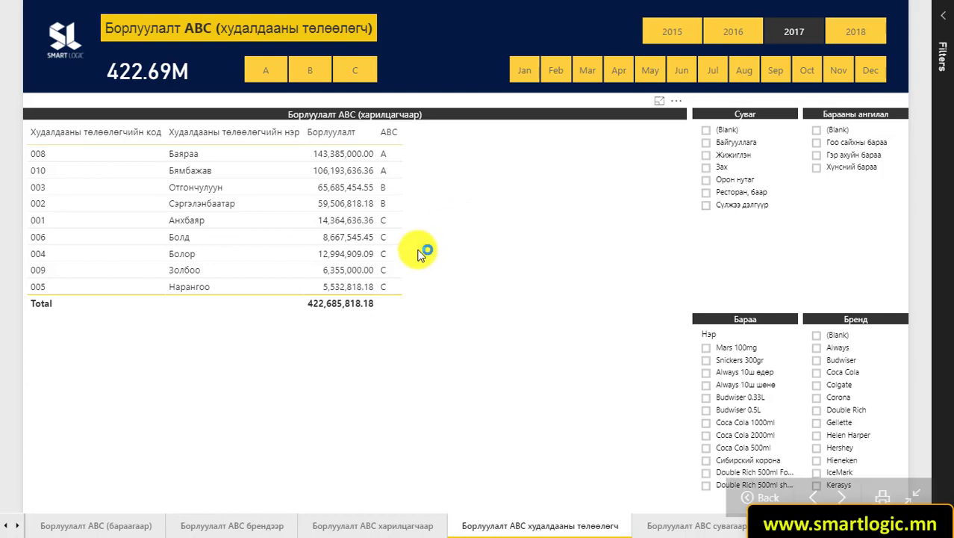
left_click(267, 73)
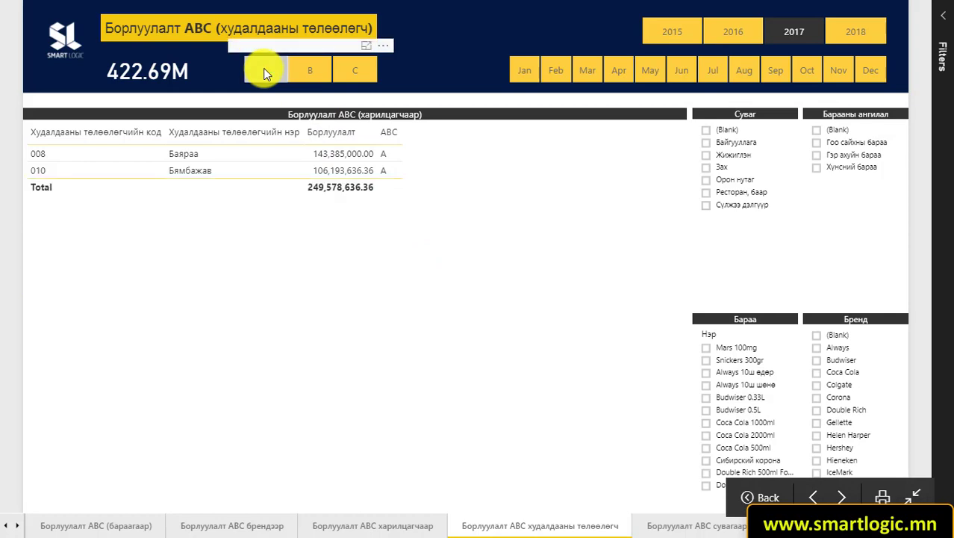
left_click(353, 70)
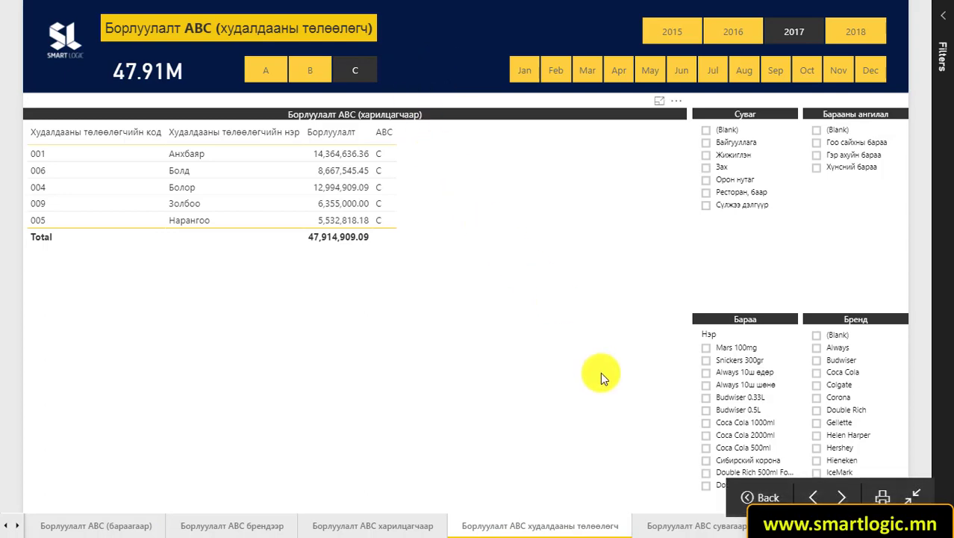
- Open the report page Борлуулалт ABC сувагаар
left_click(685, 527)
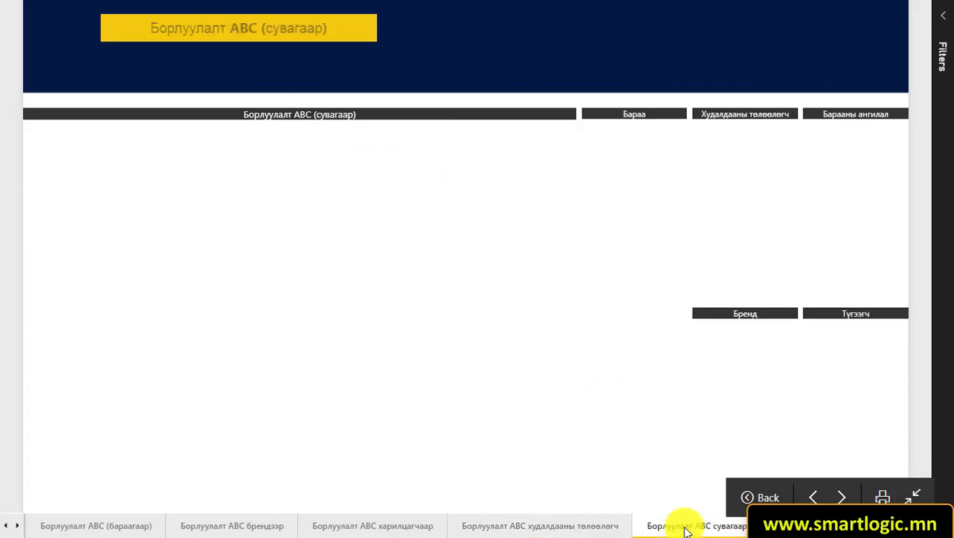